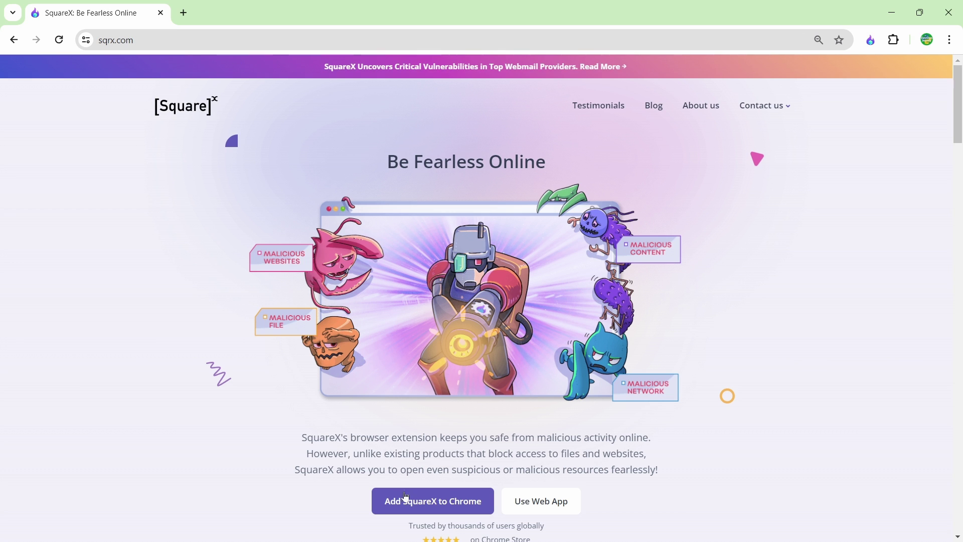
Step: Scroll down the sqrx.com homepage to find the link to the SquareX welcome page
scroll(323, 434, down, 2)
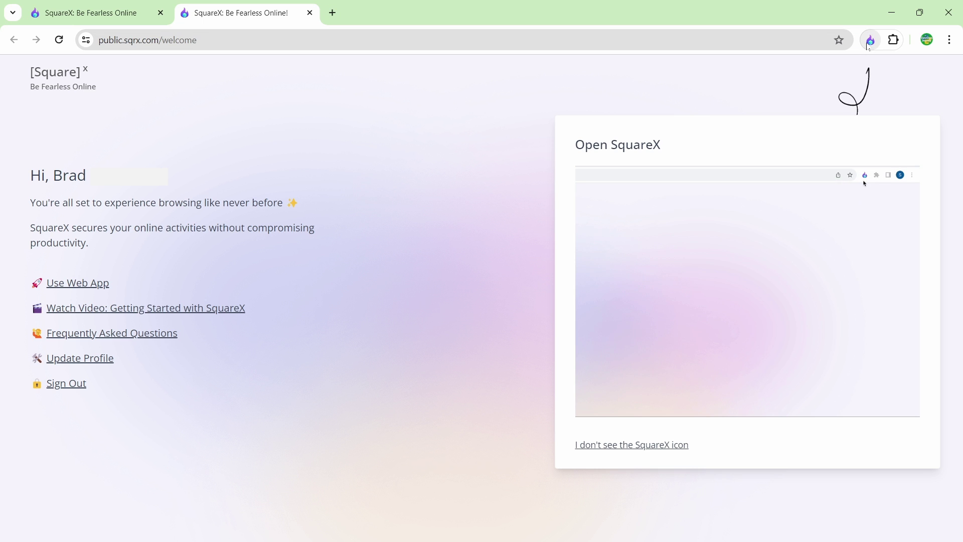
Step: Start a disposable browser with its location changed from Canada to US East
click(869, 44)
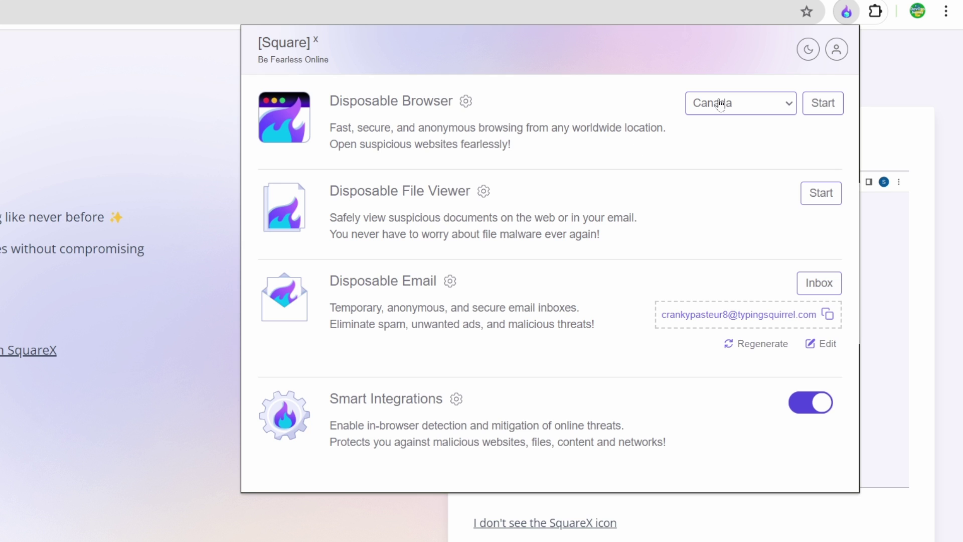
click(751, 105)
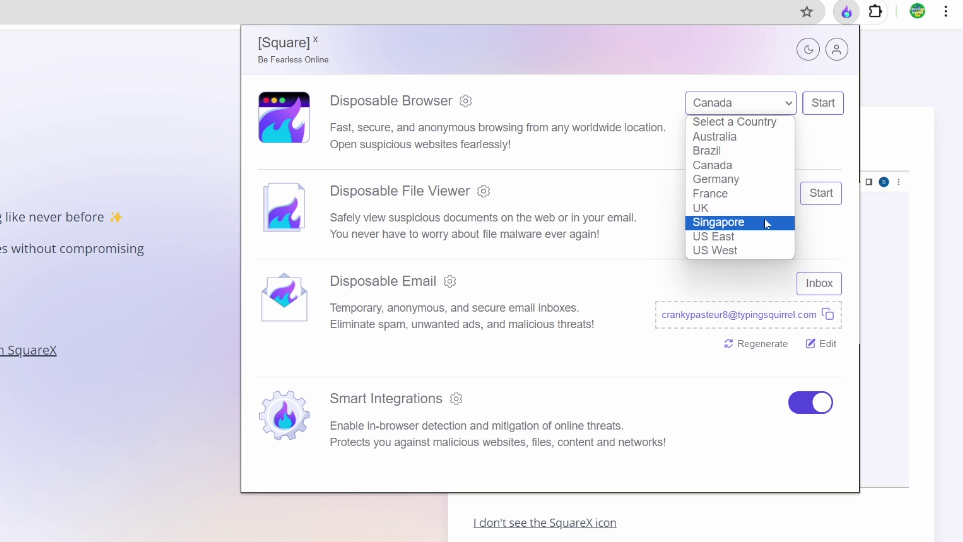
click(732, 238)
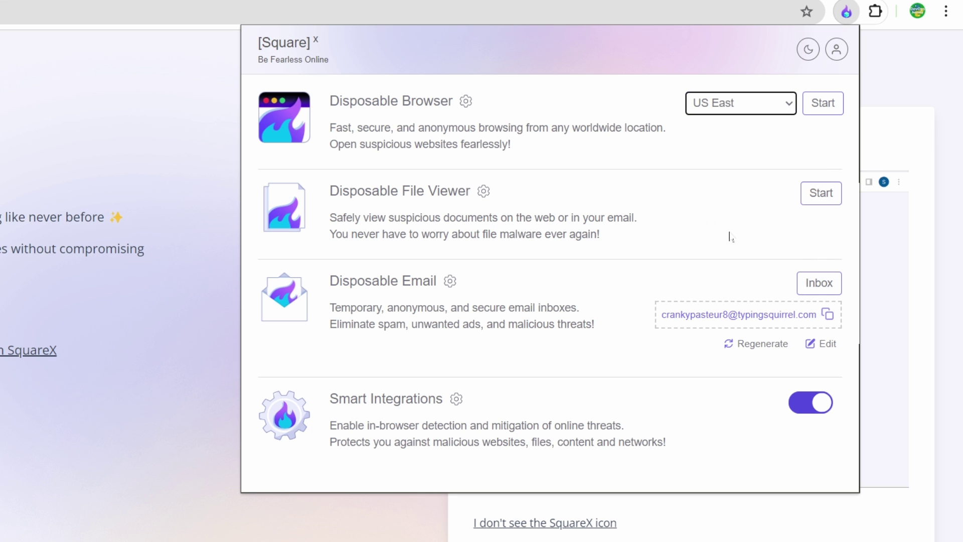
click(821, 105)
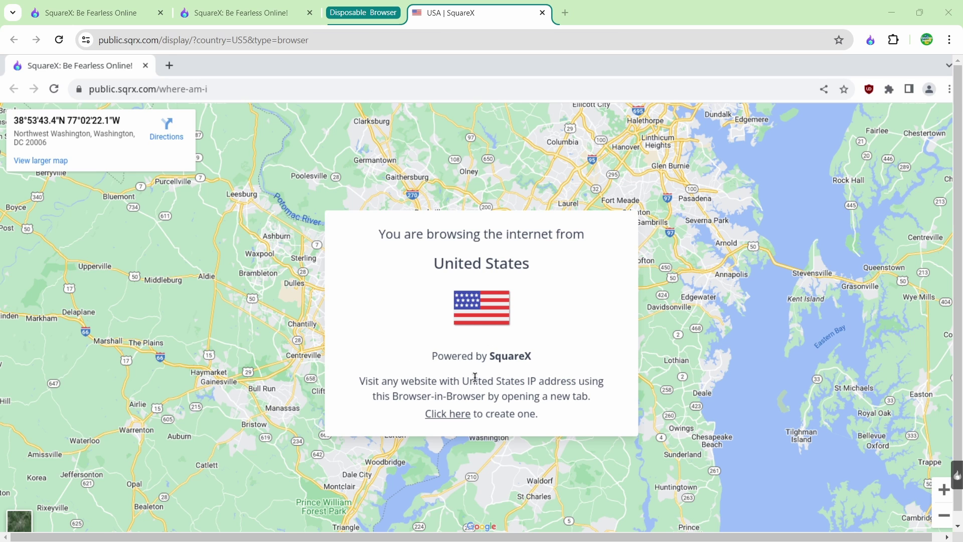
Step: Follow the 'Click here' link to open Google in a new inner tab
click(452, 414)
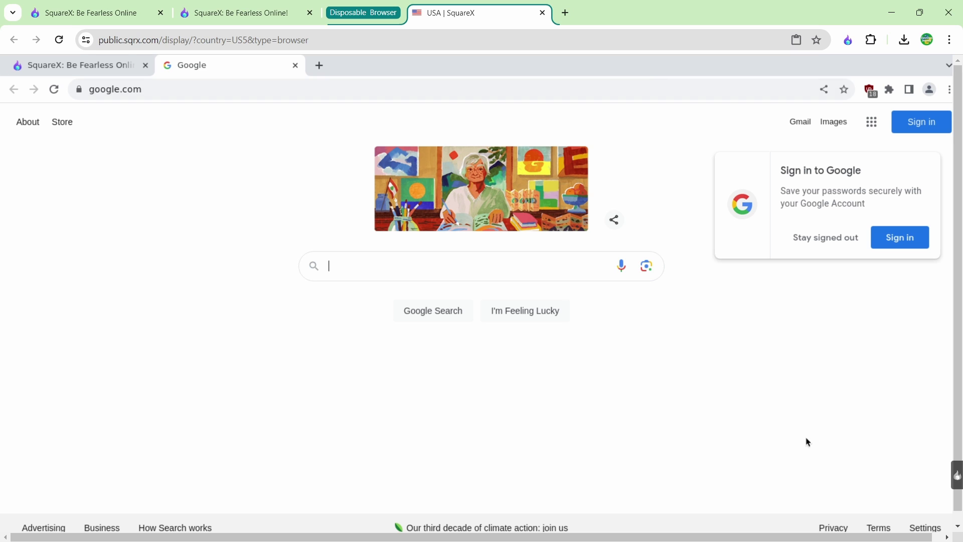
Step: Show the session panel with the US East location, over 2 Gbps speed and disposal countdown
click(959, 476)
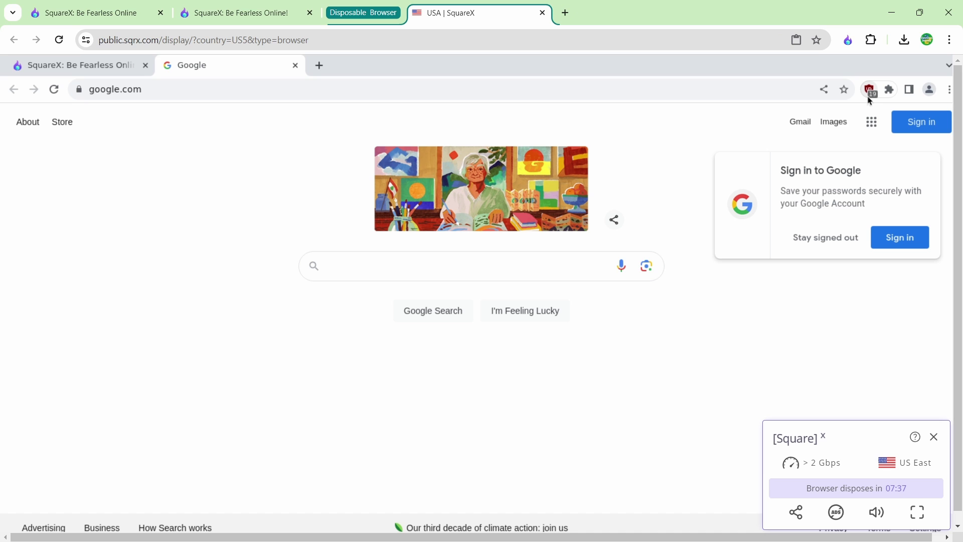
Step: Search Google for 'youtube' and go to the YouTube home page
click(360, 271)
text(youtube)
key(Return)
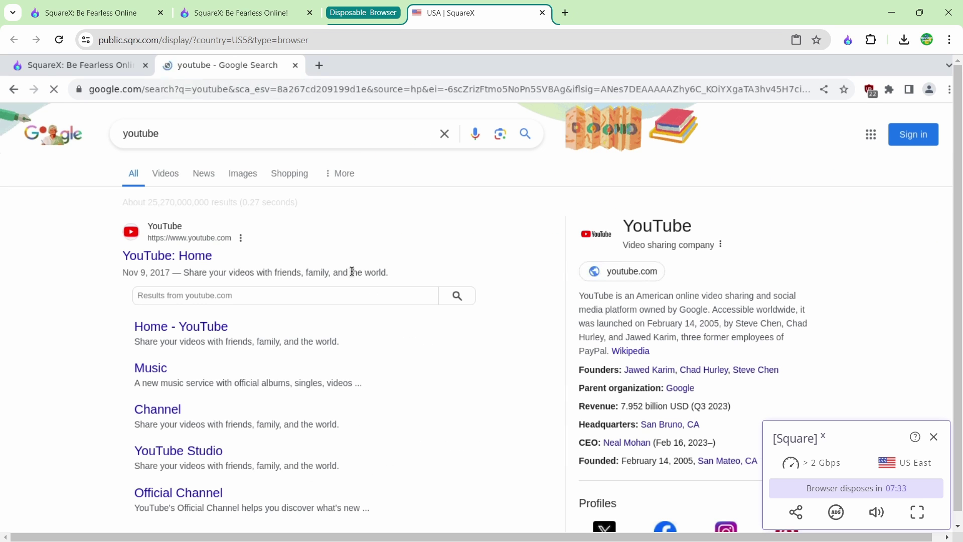
click(167, 256)
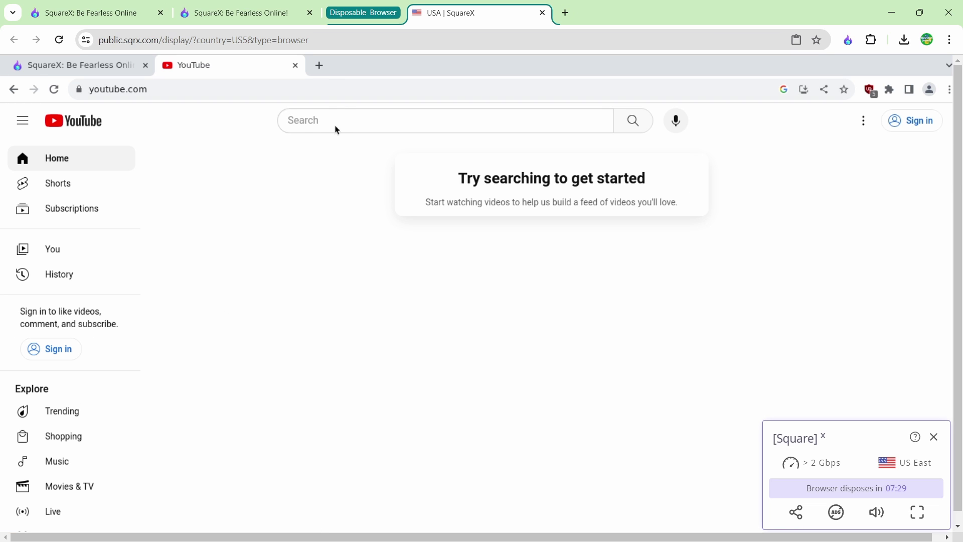
Step: Search YouTube for 'popular video' and look over the results
click(335, 125)
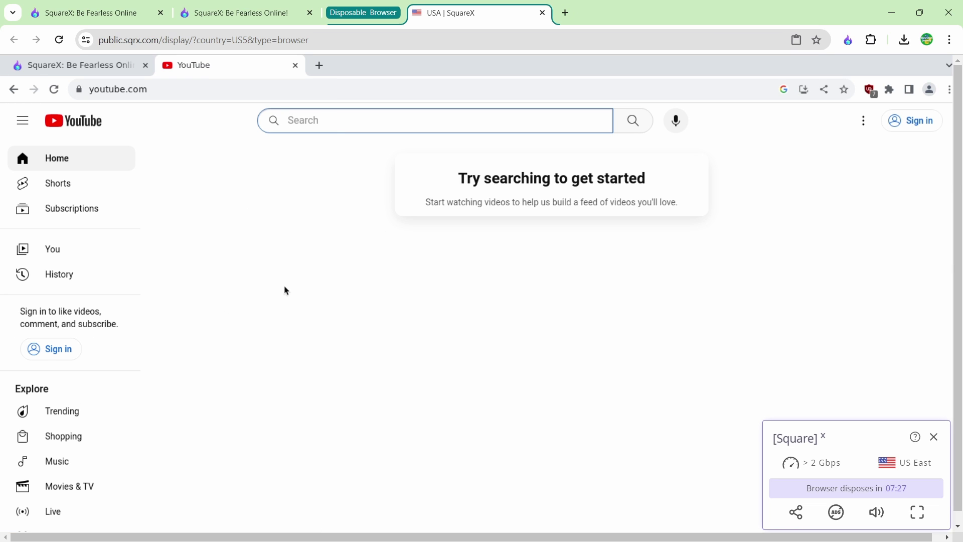
text(devops)
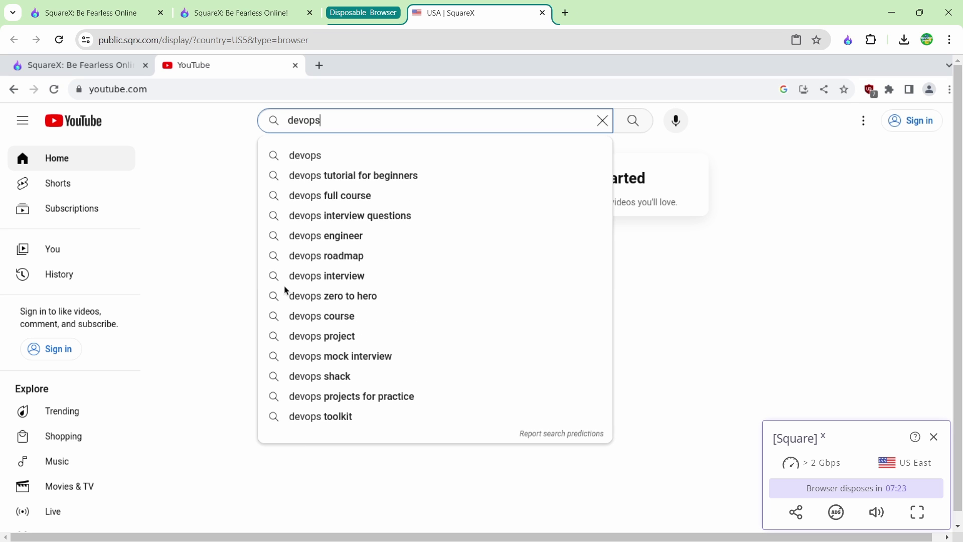
key(BackSpace)
key(BackSpace)
key(BackSpace)
key(BackSpace)
key(BackSpace)
key(BackSpace)
text(pop)
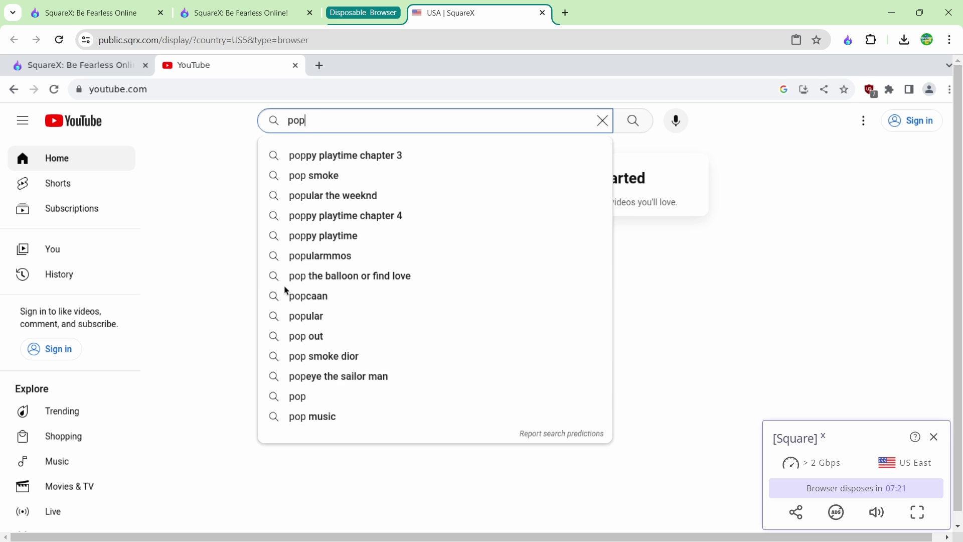
text(ular video)
key(Return)
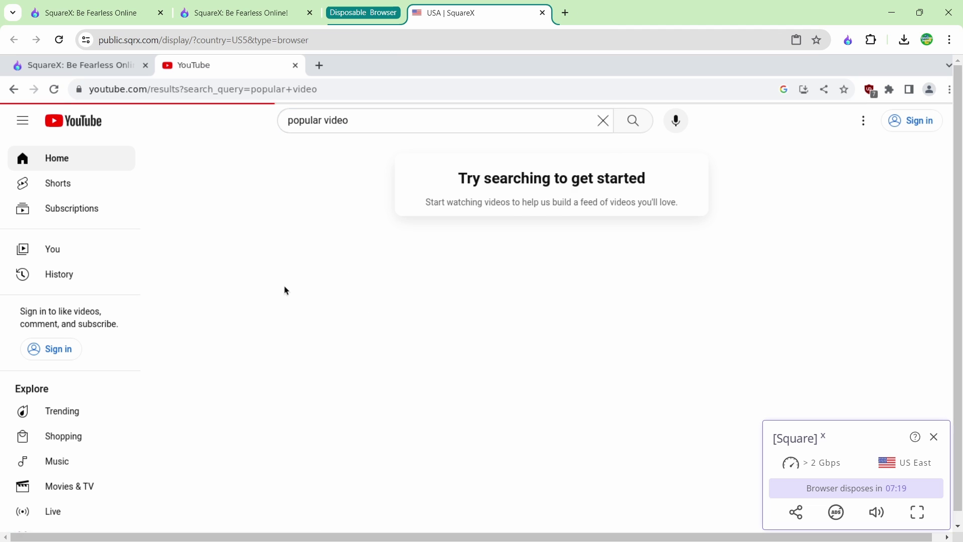
scroll(673, 368, down, 1)
scroll(672, 368, down, 2)
scroll(502, 301, up, 2)
Step: Play The Weeknd's 'Popular' video muted, skipping past the opening title card
click(276, 282)
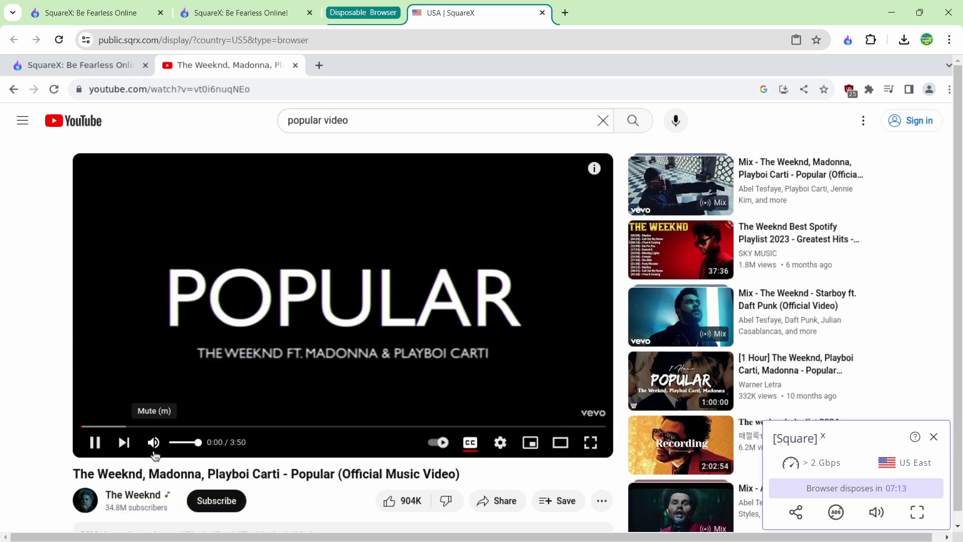
click(154, 453)
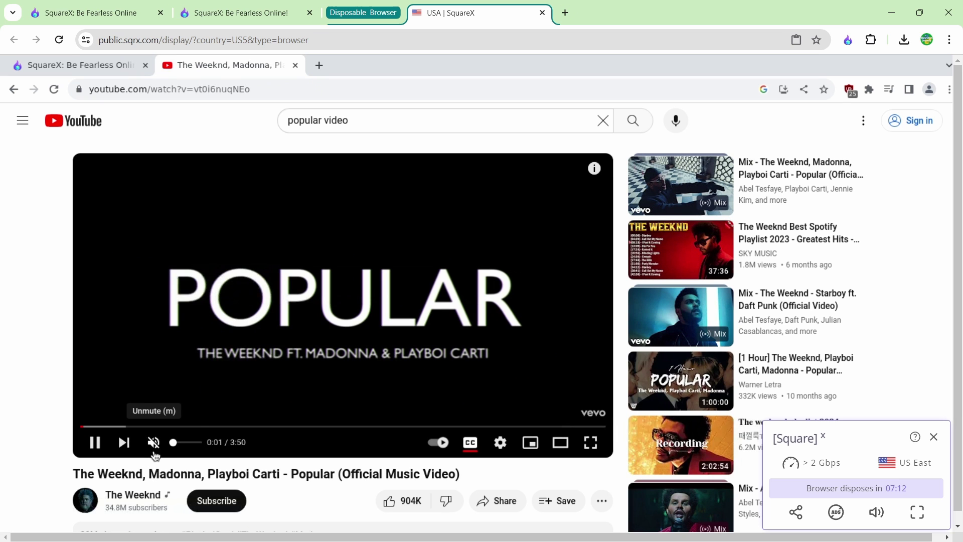
click(126, 424)
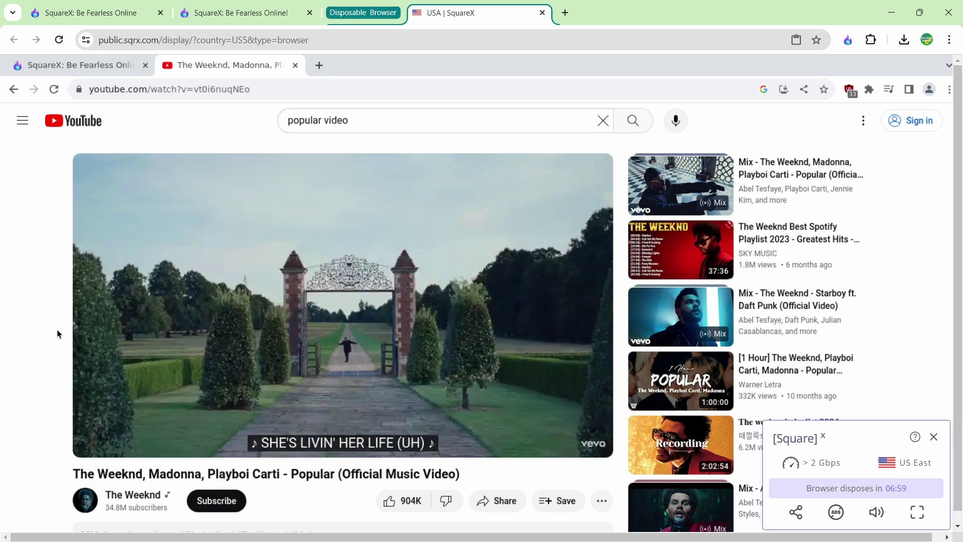
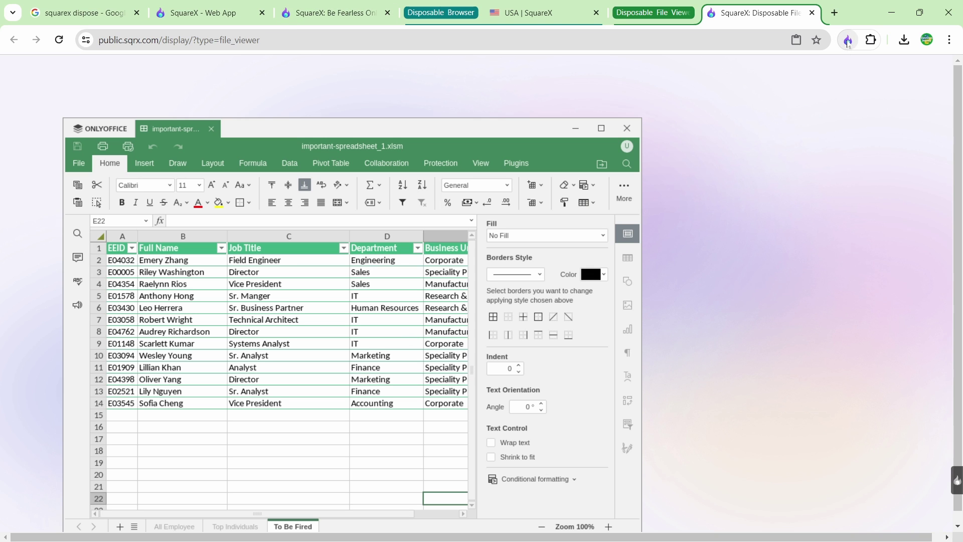
Step: Open SquareX settings and show the All tab listing Download Interceptor and Block Downloads
click(847, 39)
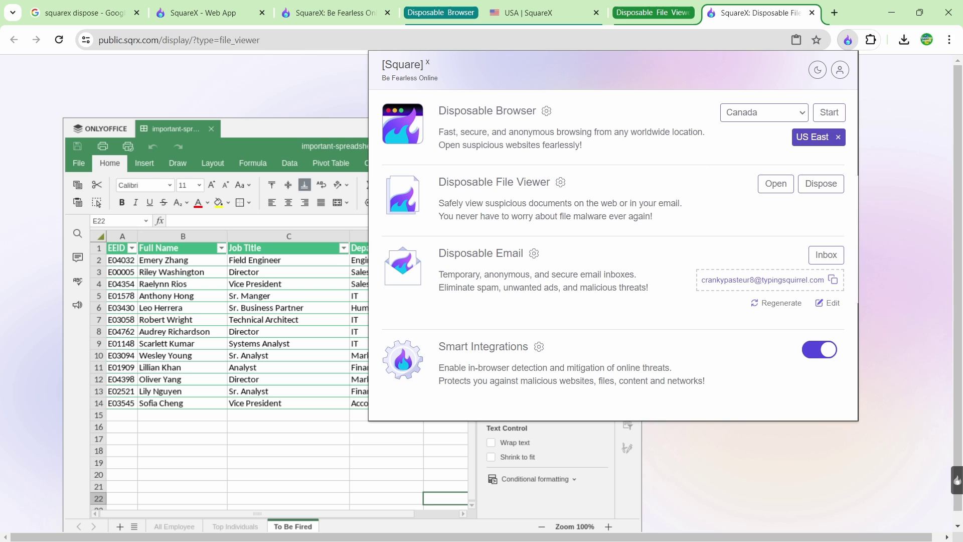
click(540, 346)
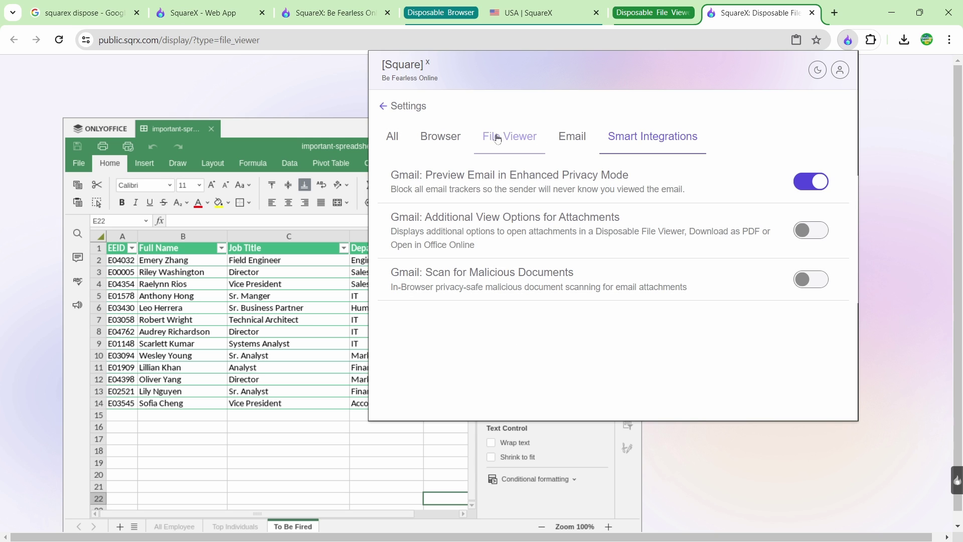
click(424, 139)
click(393, 136)
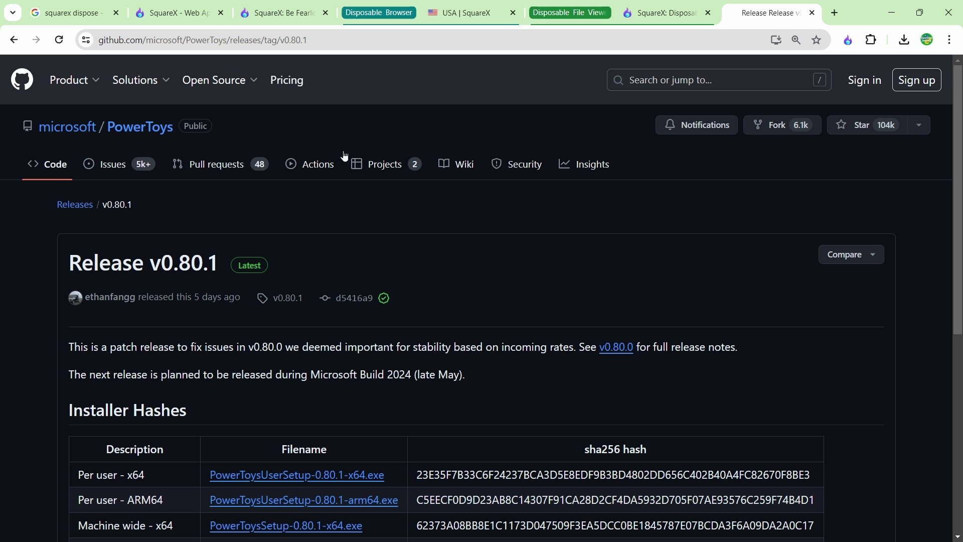
Step: Download GroupPolicyObjectsFiles-0.80.1.zip from the PowerToys v0.80.1 release assets
scroll(218, 172, down, 5)
scroll(150, 200, down, 4)
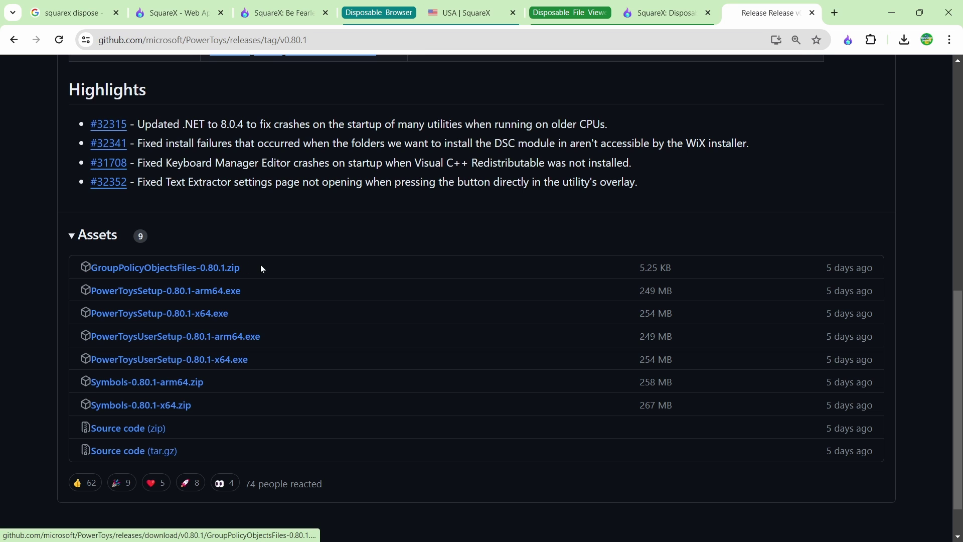
click(119, 269)
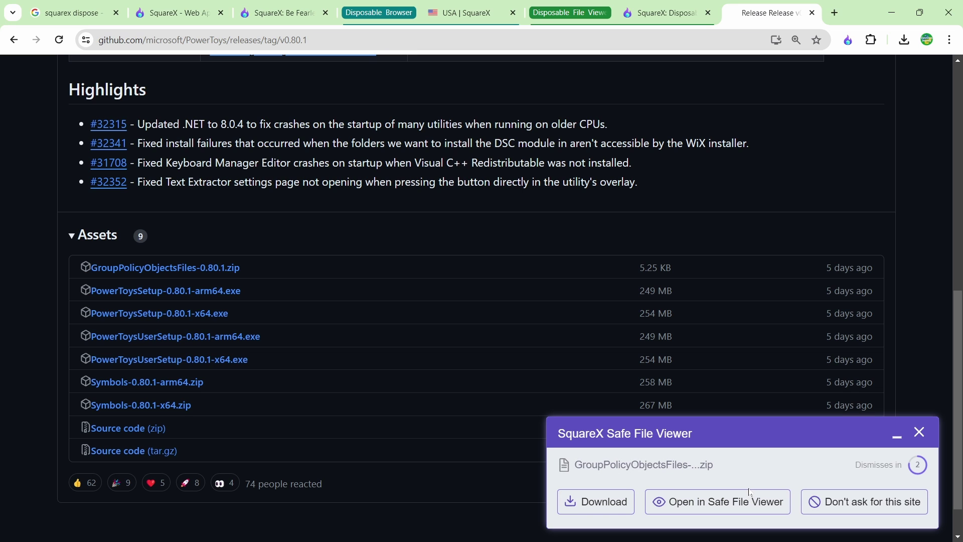
Step: View GroupPolicyObjectsFiles-0.80.1.zip in the Safe File Viewer and browse its en-US folder
click(689, 504)
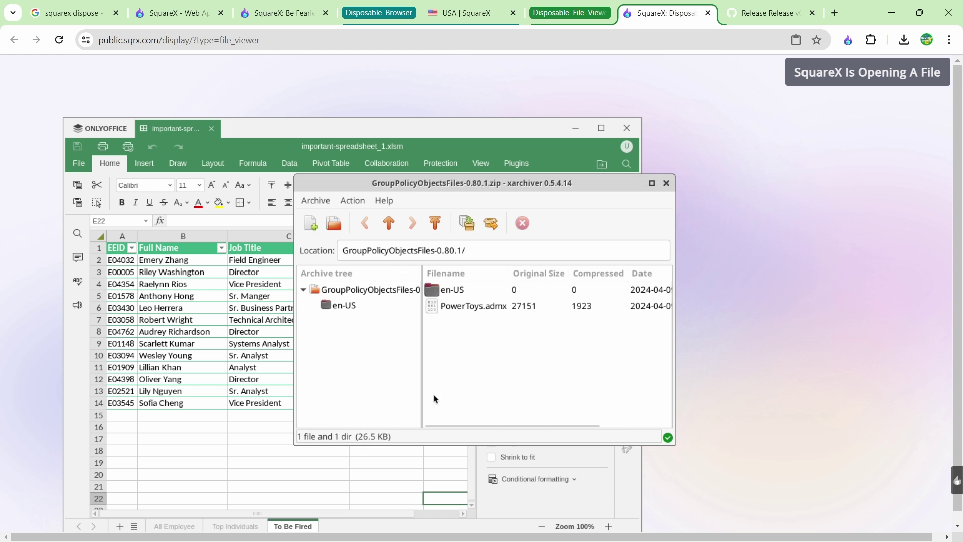
drag(466, 183, 331, 172)
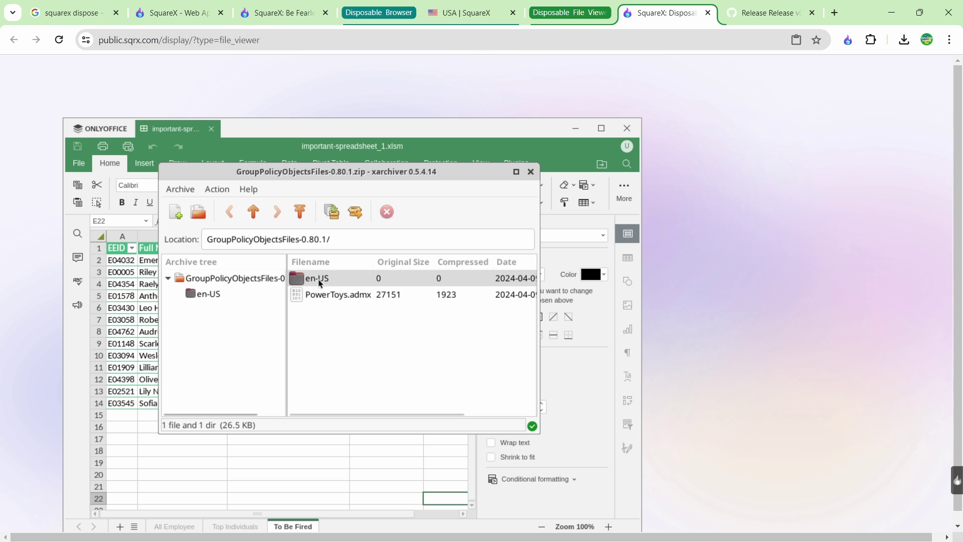
double_click(320, 280)
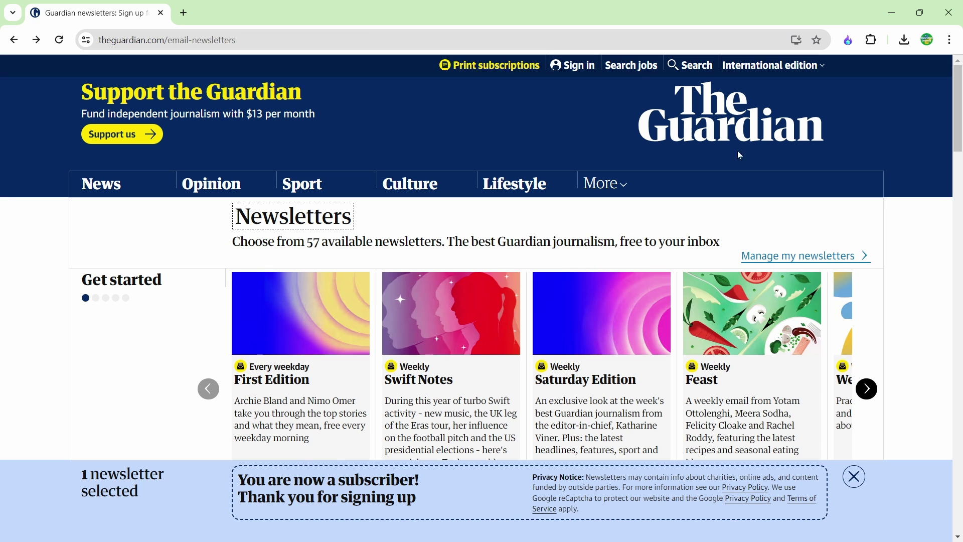
Step: Bring up the SquareX panel showing the current disposable email address
click(849, 40)
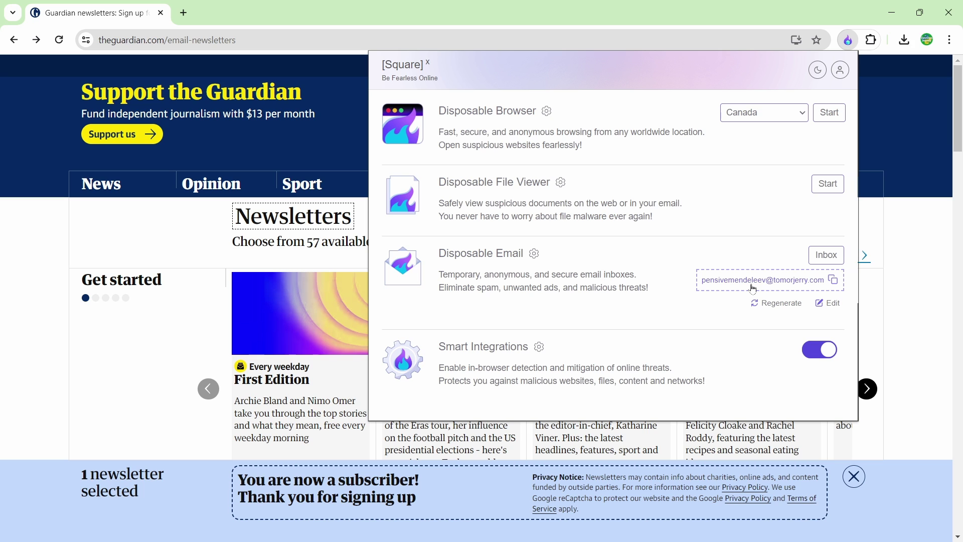
Step: Copy the disposable address and sign it up for The Guardian's First Edition newsletter
click(834, 279)
click(70, 395)
scroll(70, 395, down, 2)
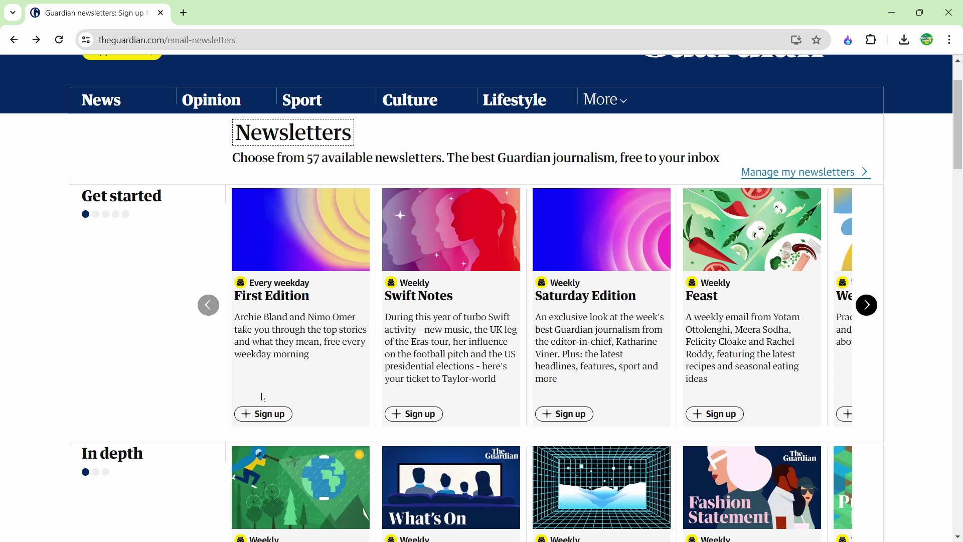
click(269, 414)
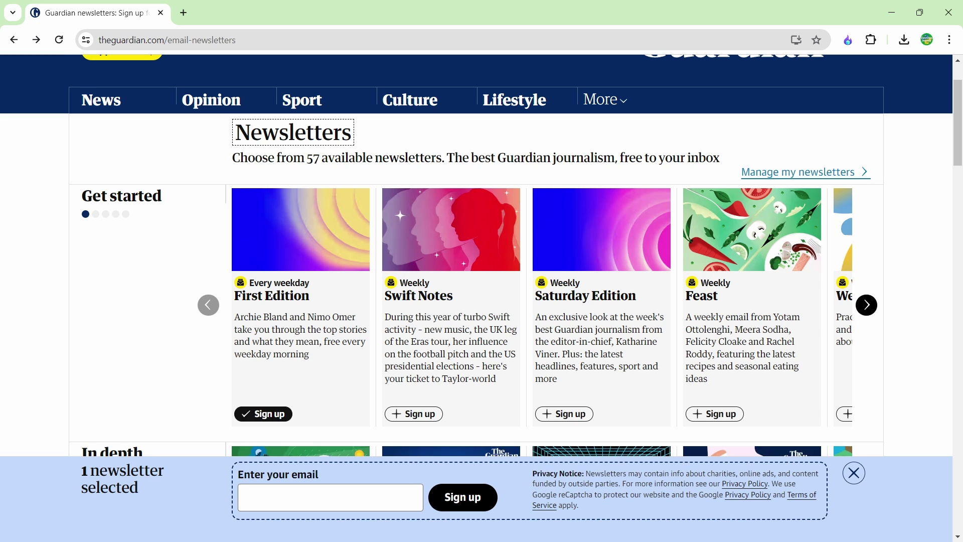
key(ctrl+v)
click(477, 504)
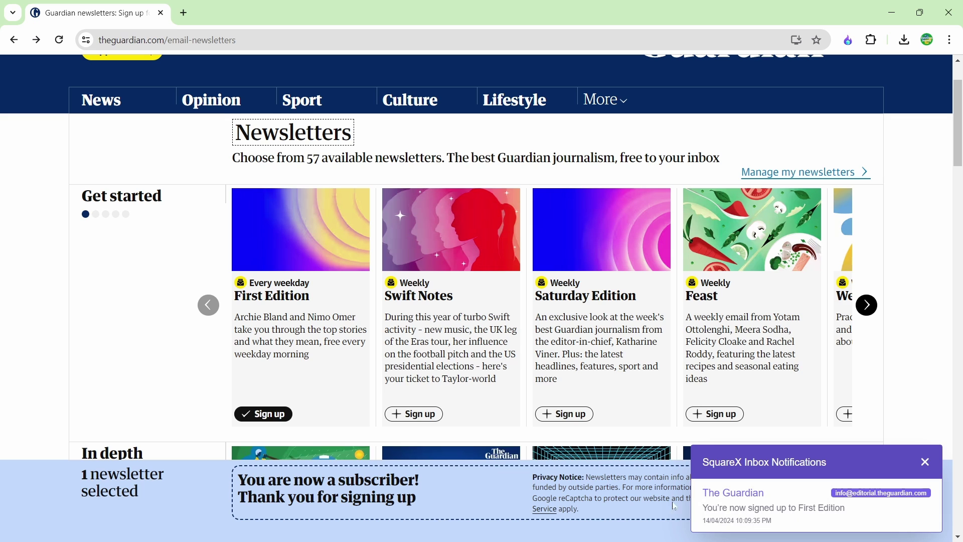
Step: Open the 'signed up to First Edition' email in SquareX's inbox and scroll through it
click(777, 513)
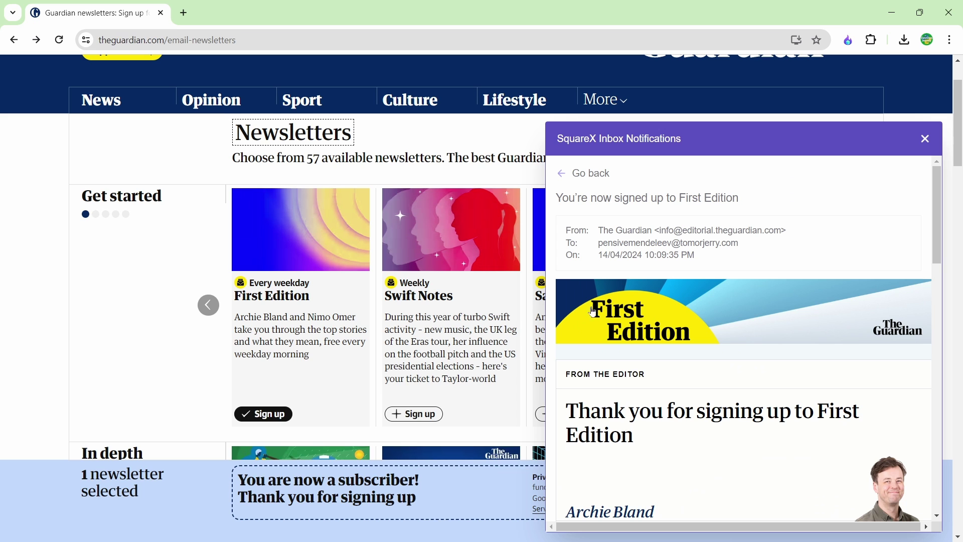
scroll(734, 296, down, 15)
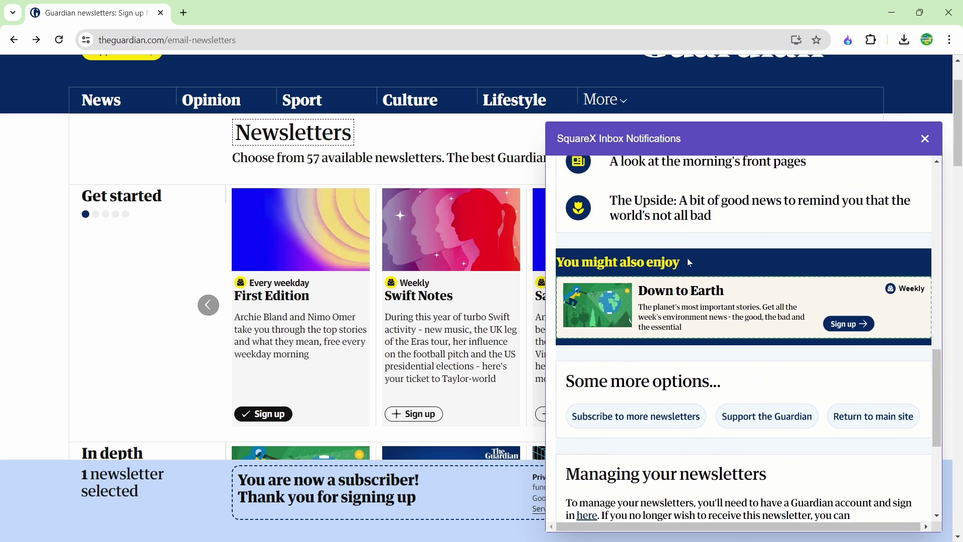
scroll(635, 354, up, 7)
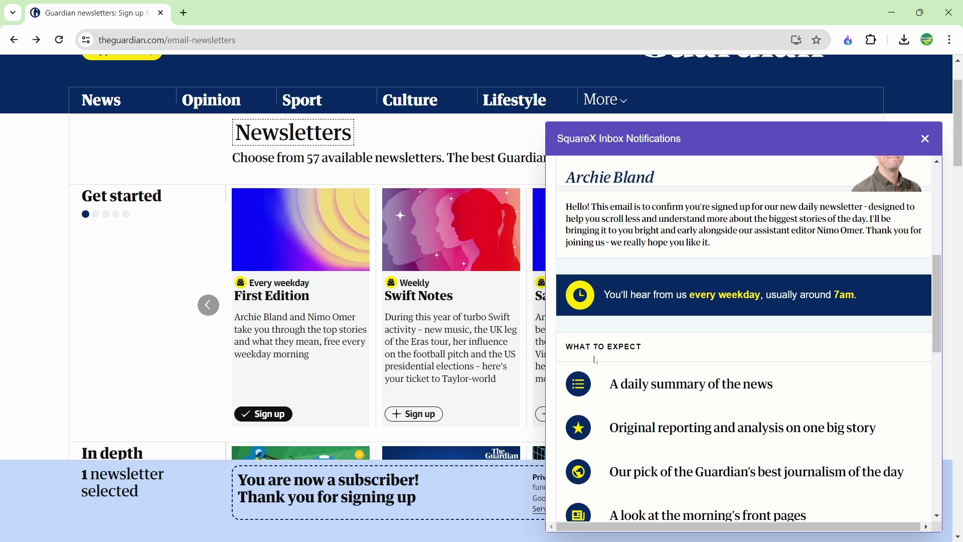
scroll(597, 360, up, 6)
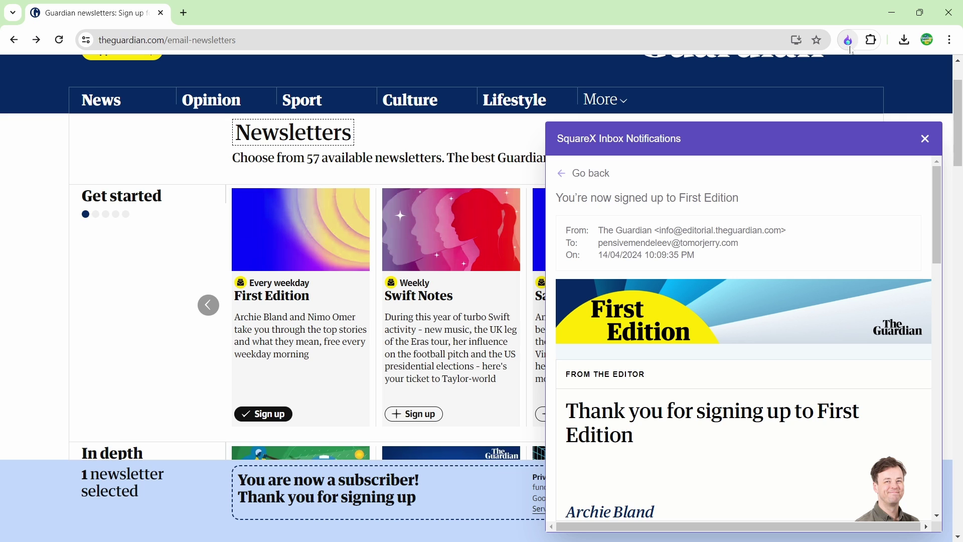
Step: Regenerate the disposable email address from the SquareX panel
click(850, 46)
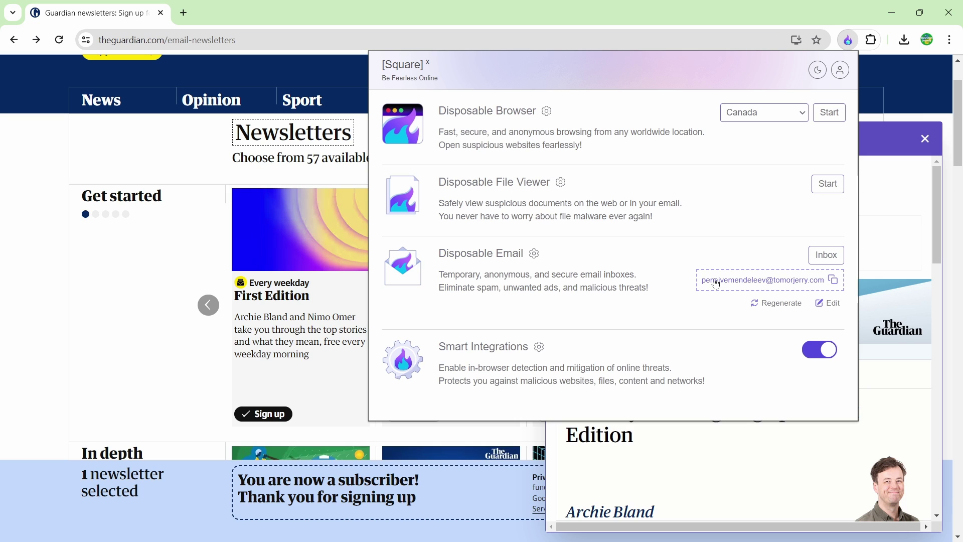
click(775, 303)
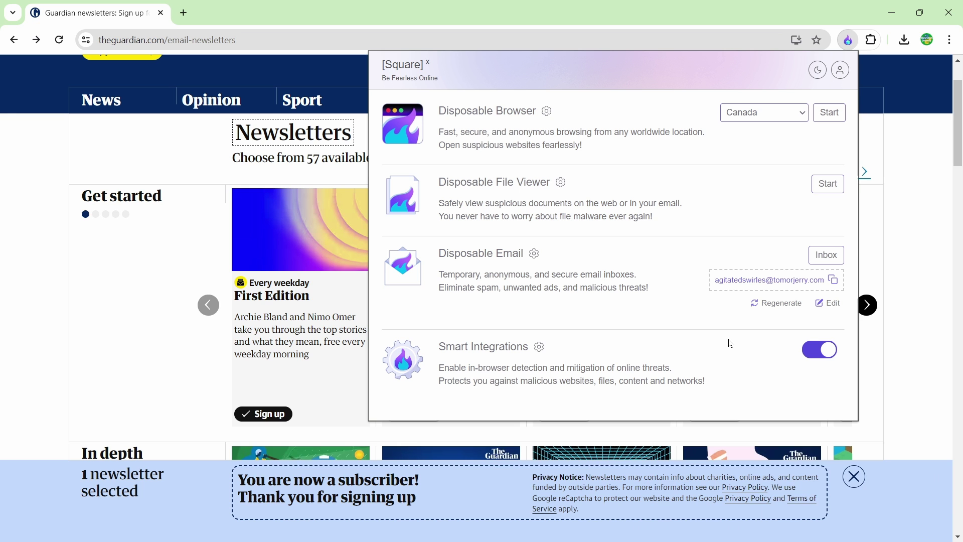